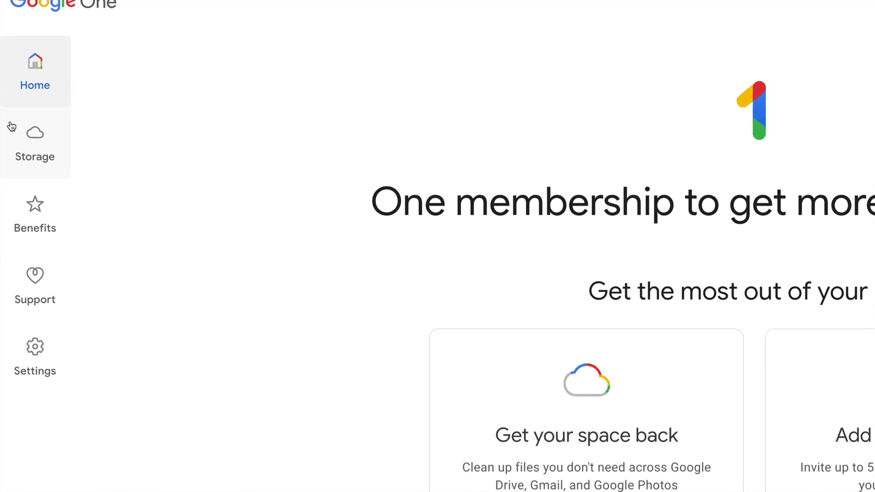
Open the Storage page showing the 2 TB plan with 731.53 GB used
{"action": "left_click", "coordinate": [107, 195]}
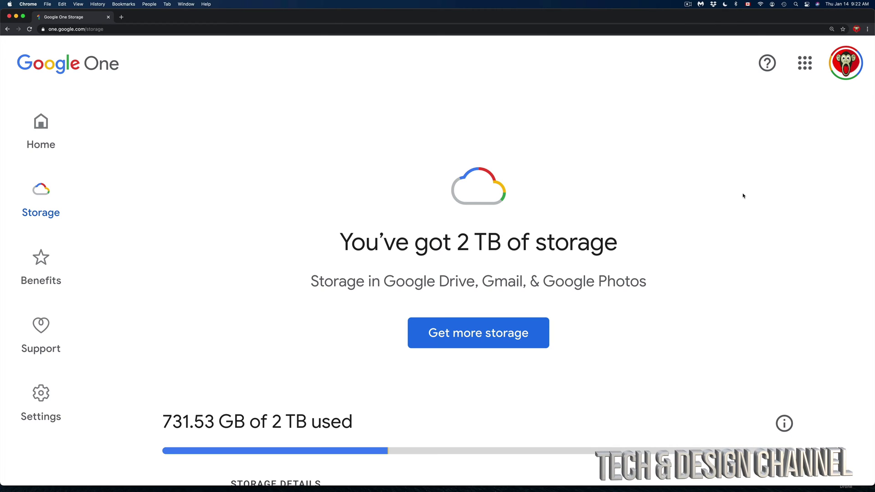
{"action": "scroll", "coordinate": [672, 273], "scroll_direction": "down", "scroll_amount": 1}
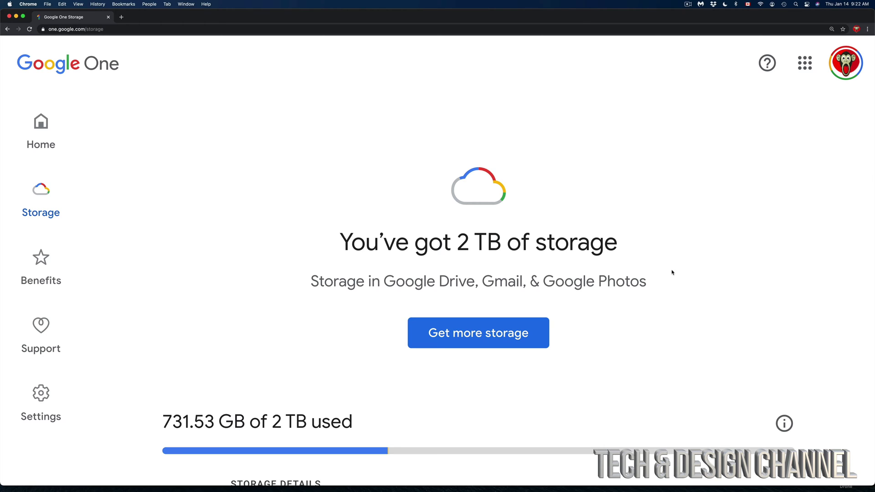
{"action": "scroll", "coordinate": [671, 272], "scroll_direction": "down", "scroll_amount": 2}
{"action": "scroll", "coordinate": [672, 273], "scroll_direction": "down", "scroll_amount": 10}
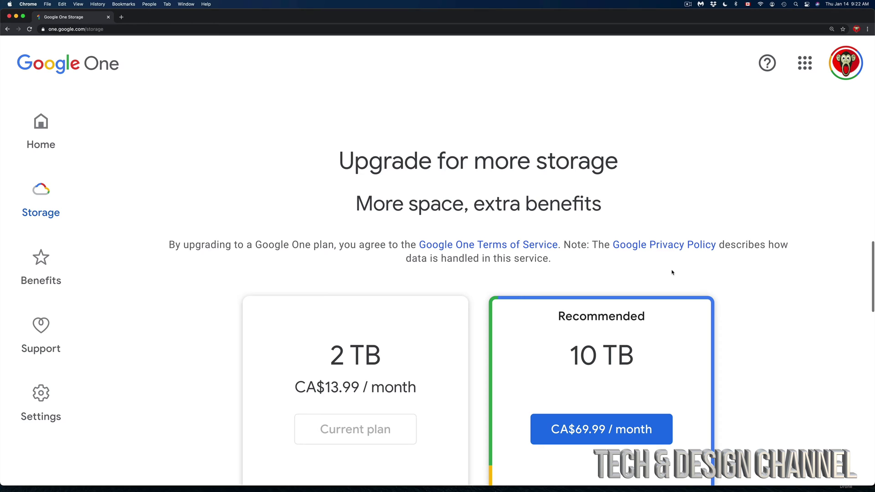
{"action": "scroll", "coordinate": [671, 273], "scroll_direction": "down", "scroll_amount": 2}
{"action": "scroll", "coordinate": [672, 273], "scroll_direction": "down", "scroll_amount": 3}
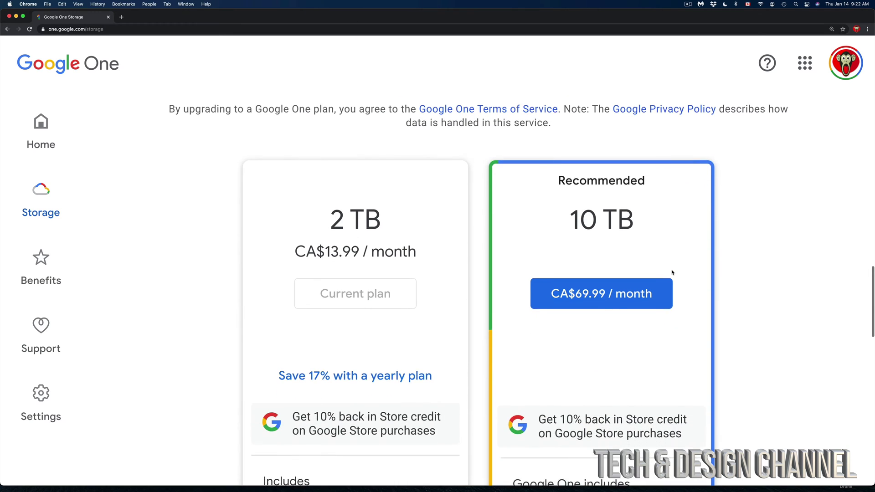
{"action": "scroll", "coordinate": [672, 273], "scroll_direction": "down", "scroll_amount": 3}
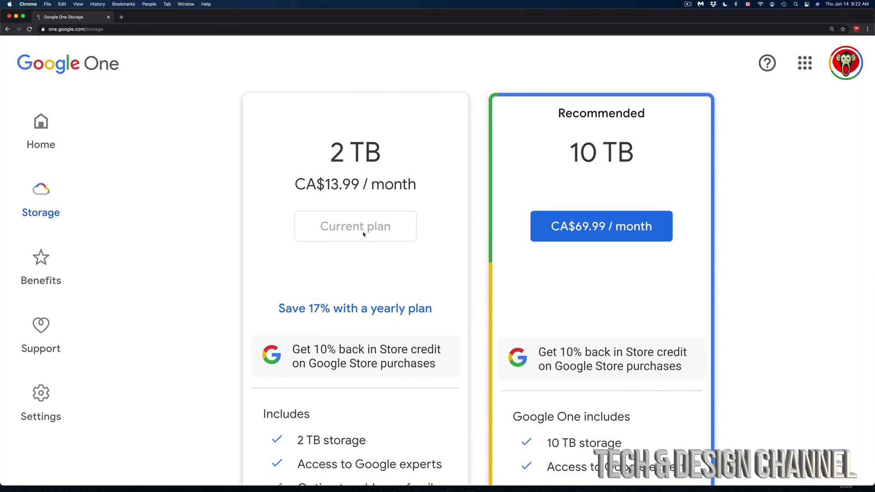
{"action": "scroll", "coordinate": [310, 262], "scroll_direction": "down", "scroll_amount": 1}
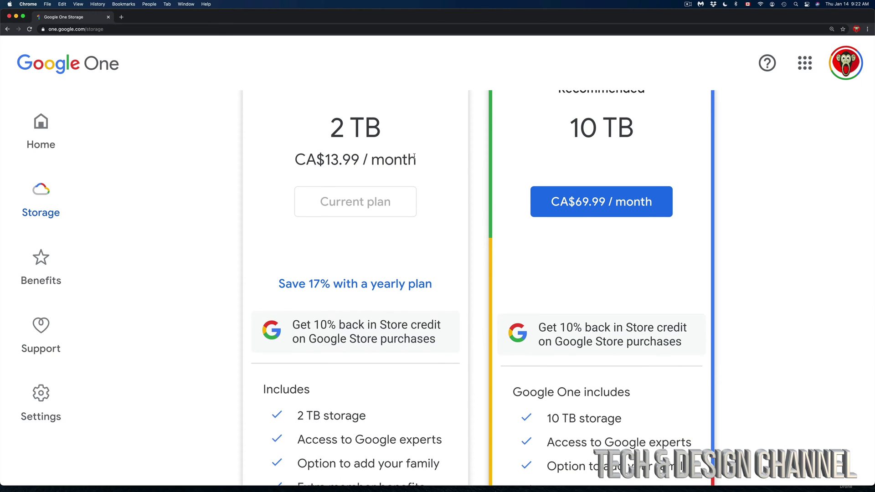
Note the 2 TB plan's CA$13.99/month price and choose 'Save 17% with a yearly plan'
{"action": "left_click_drag", "start_coordinate": [416, 159], "coordinate": [292, 162]}
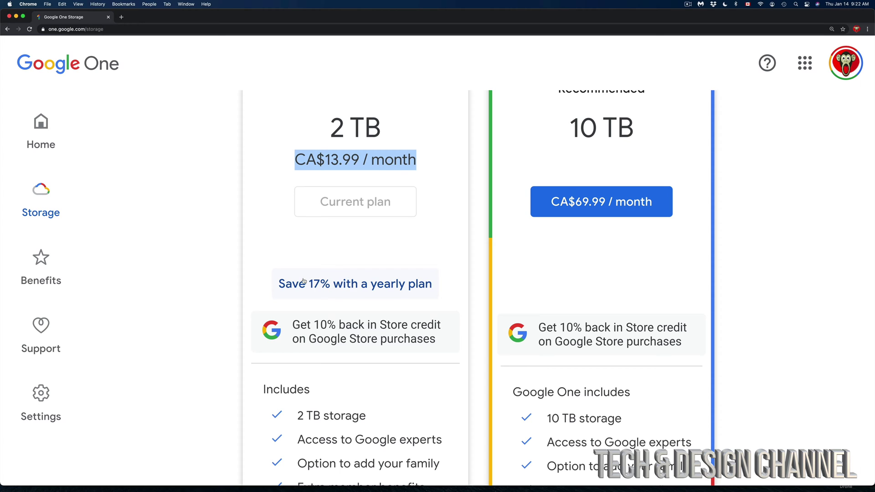
{"action": "scroll", "coordinate": [322, 295], "scroll_direction": "down", "scroll_amount": 1}
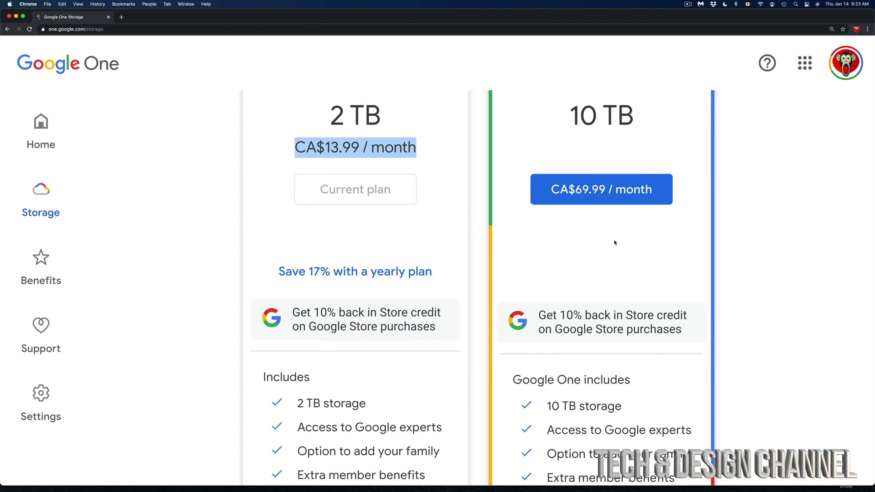
{"action": "left_click", "coordinate": [408, 267]}
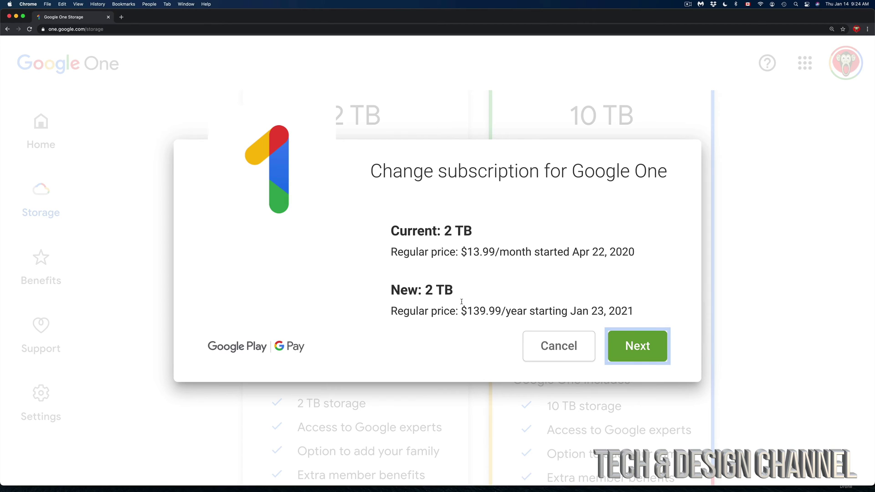
Review the $139.99/year price and start date, then continue to the confirmation
{"action": "left_click_drag", "start_coordinate": [390, 313], "coordinate": [523, 313]}
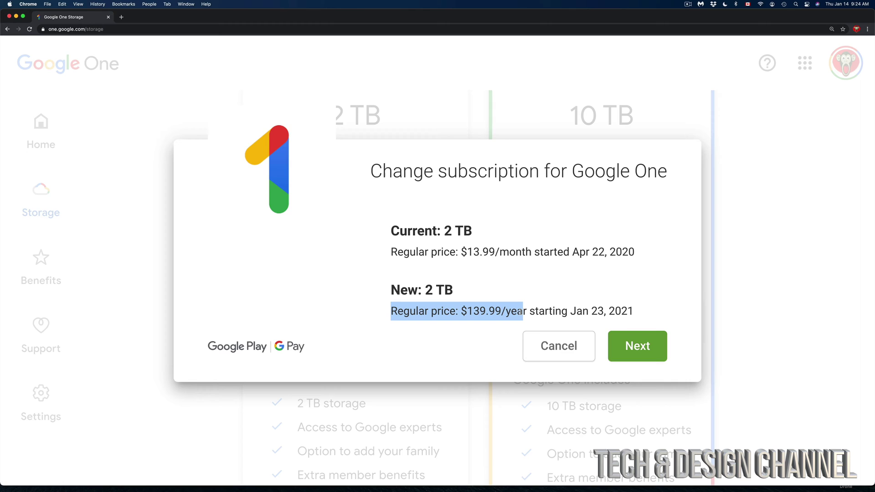
{"action": "left_click_drag", "start_coordinate": [562, 311], "coordinate": [634, 311]}
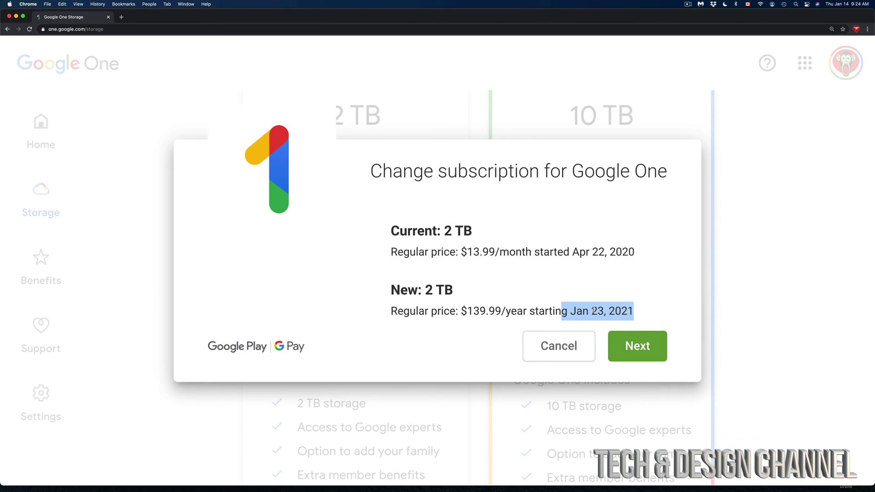
{"action": "left_click", "coordinate": [646, 344]}
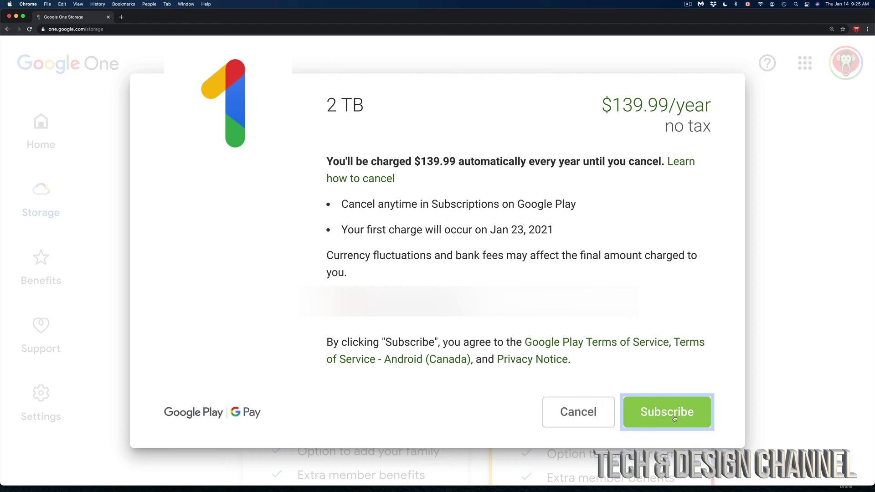
Subscribe to the 2 TB yearly plan at $139.99 per year
{"action": "left_click", "coordinate": [674, 418]}
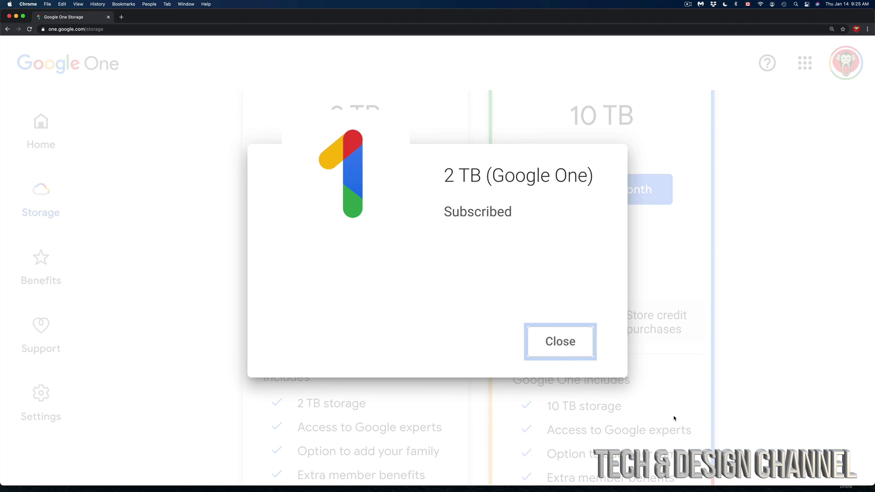
Dismiss the Subscribed confirmation dialog
{"action": "left_click", "coordinate": [574, 345]}
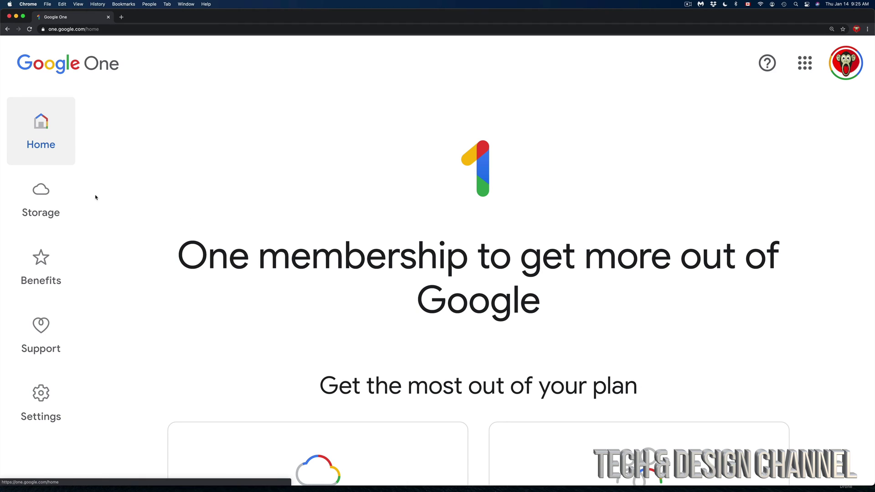
Return to the Storage page to check the 2 TB plan's CA$139.99/year price
{"action": "left_click", "coordinate": [49, 199]}
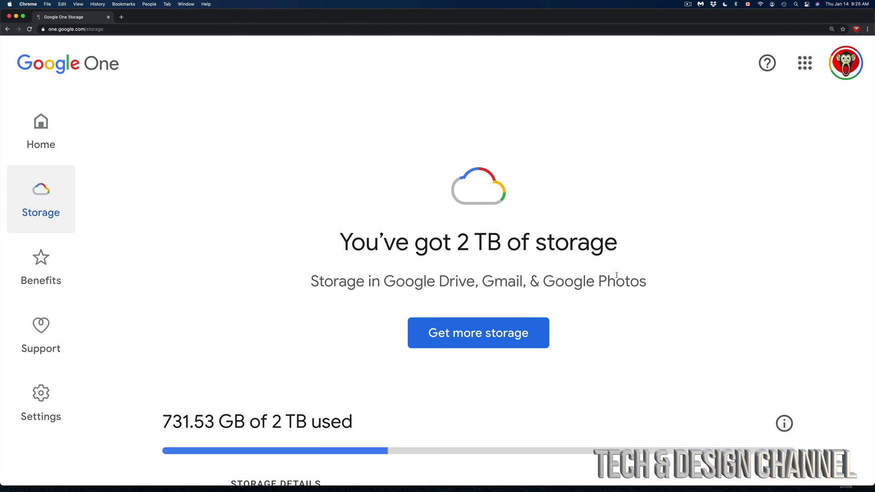
{"action": "scroll", "coordinate": [617, 275], "scroll_direction": "down", "scroll_amount": 10}
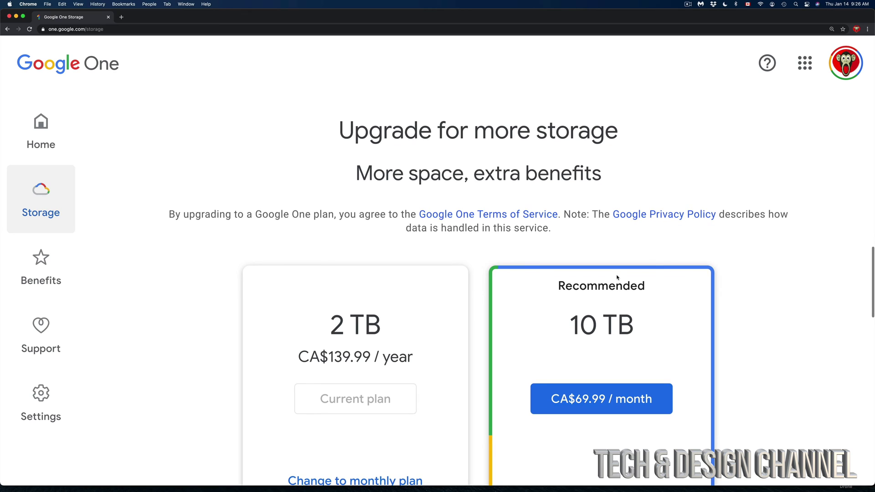
{"action": "scroll", "coordinate": [617, 275], "scroll_direction": "down", "scroll_amount": 5}
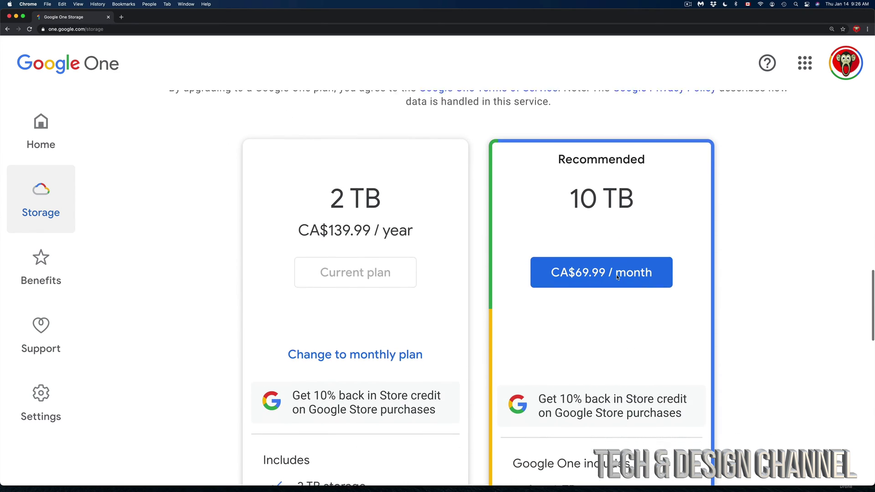
{"action": "scroll", "coordinate": [617, 275], "scroll_direction": "down", "scroll_amount": 3}
{"action": "scroll", "coordinate": [616, 275], "scroll_direction": "down", "scroll_amount": 2}
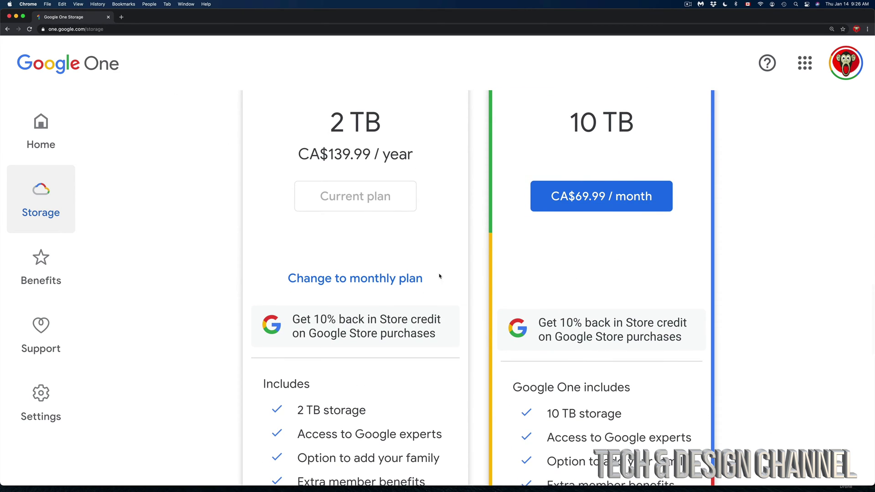